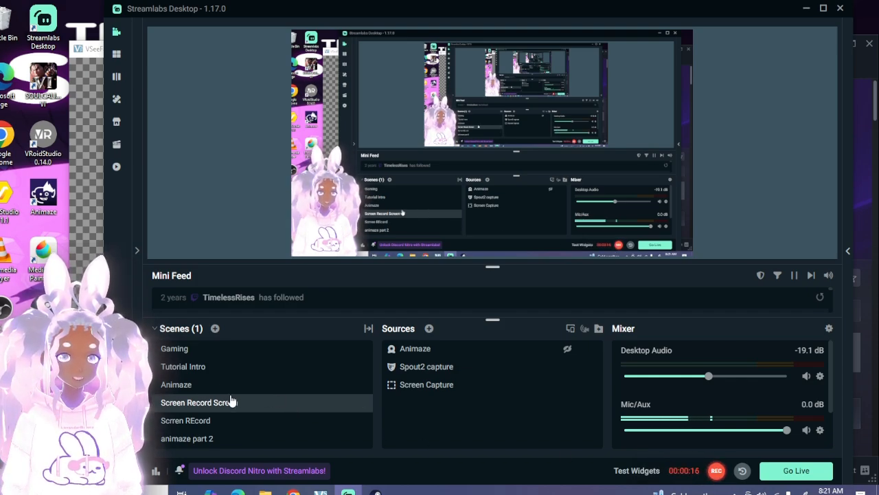
View the new scene naming dialog and the Spout2 capture (Vtube support) source description, closing both without adding anything.
left_click(215, 329)
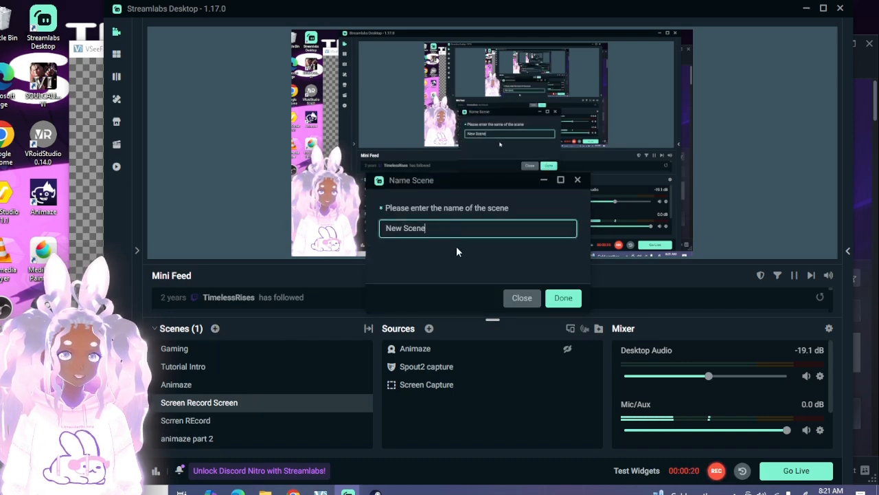
left_click(528, 303)
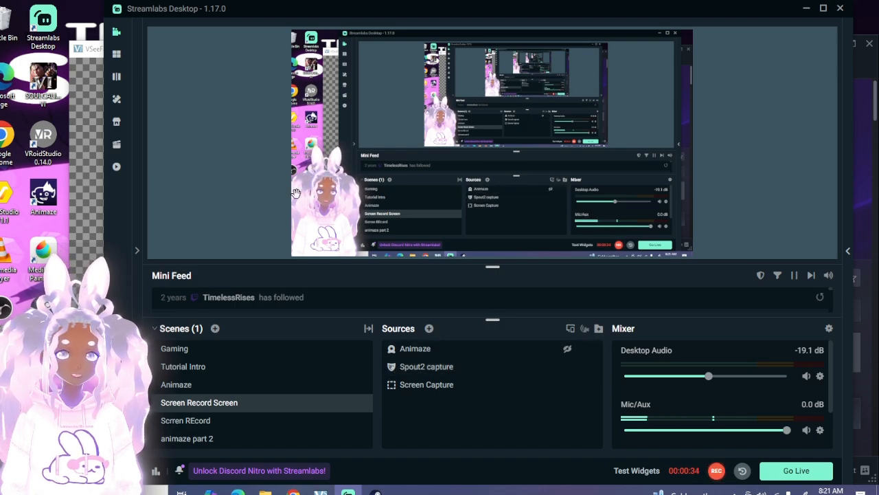
left_click(429, 329)
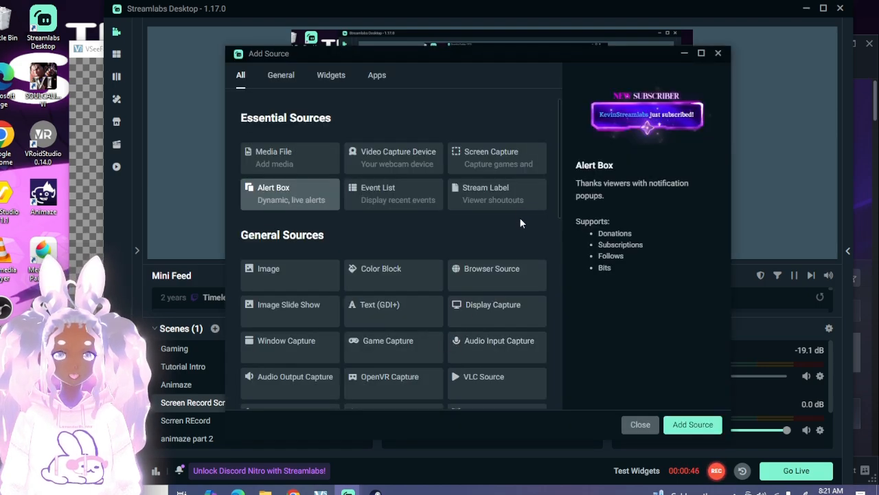
scroll(526, 217, "down", 3)
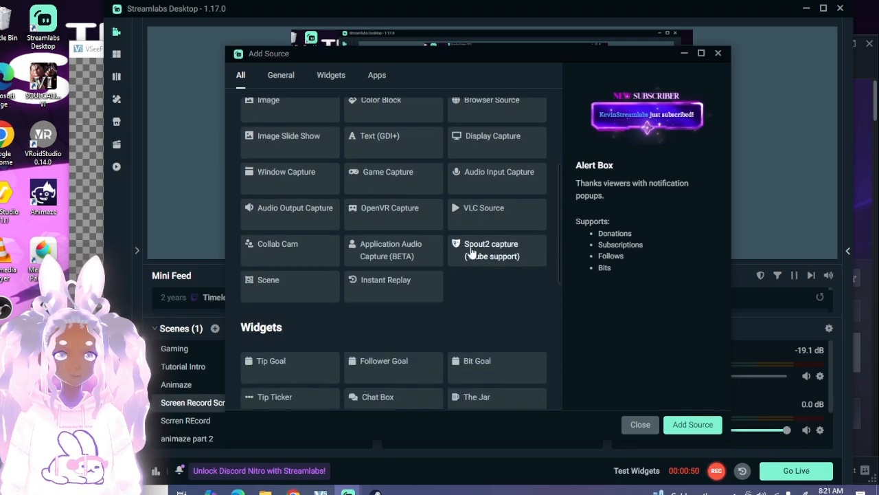
left_click(510, 261)
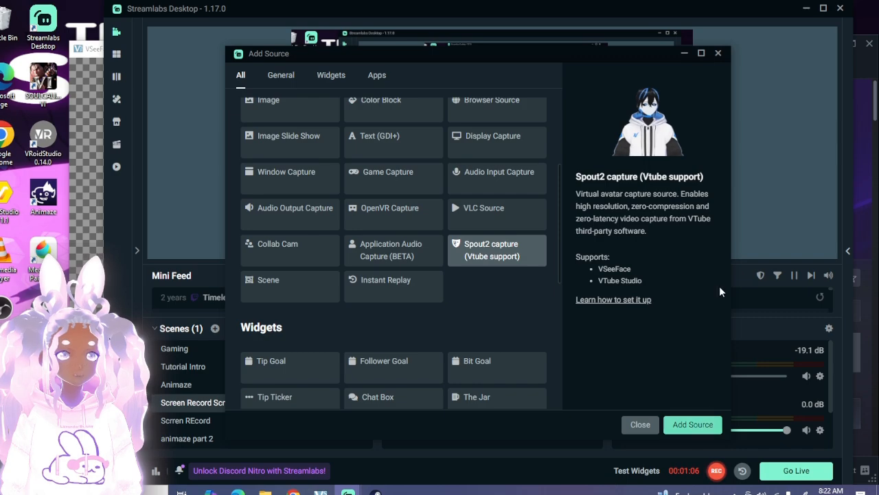
left_click(717, 54)
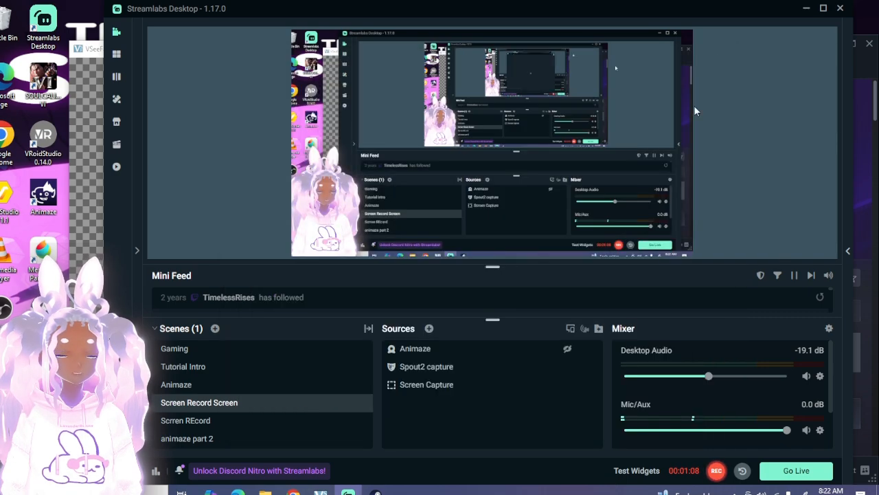
Review the SpoutSenders and Composite mode options in the existing Spout2 capture source's settings, and cancel out.
double_click(472, 367)
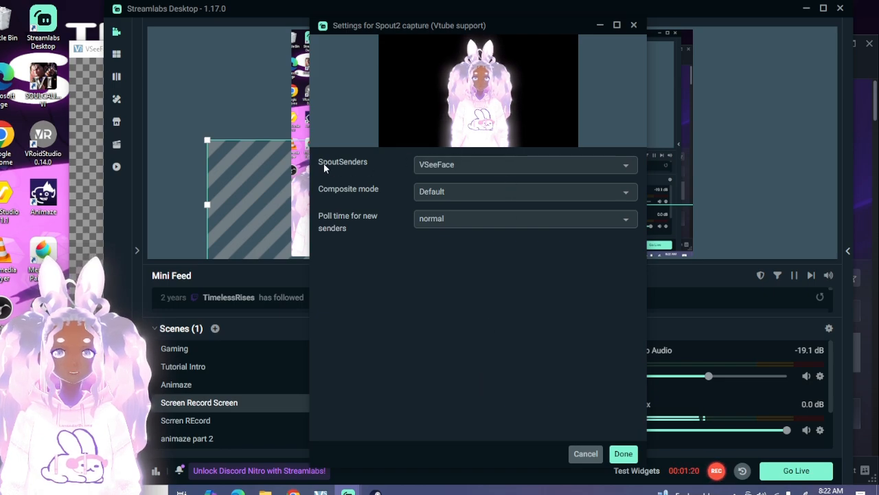
left_click(436, 164)
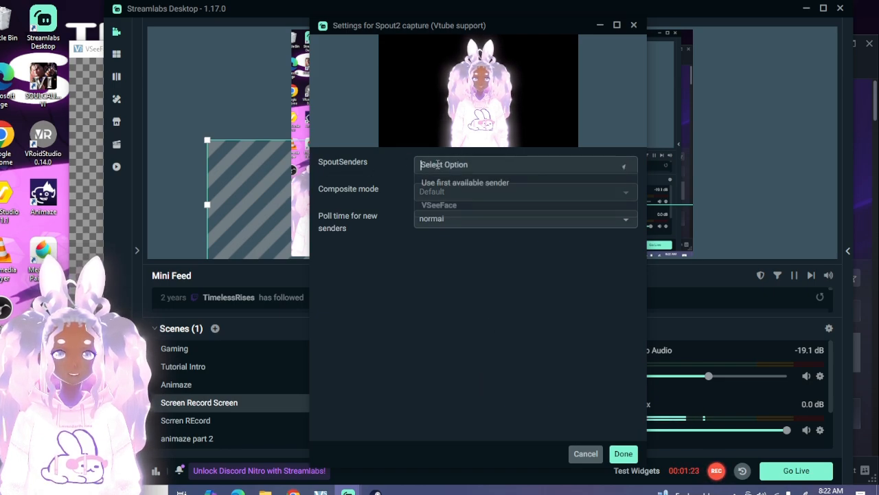
left_click(396, 173)
left_click(452, 192)
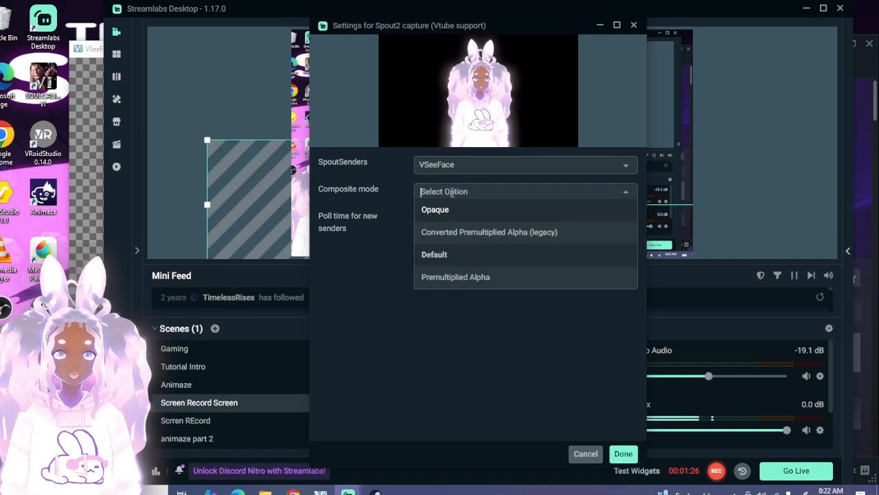
left_click(376, 182)
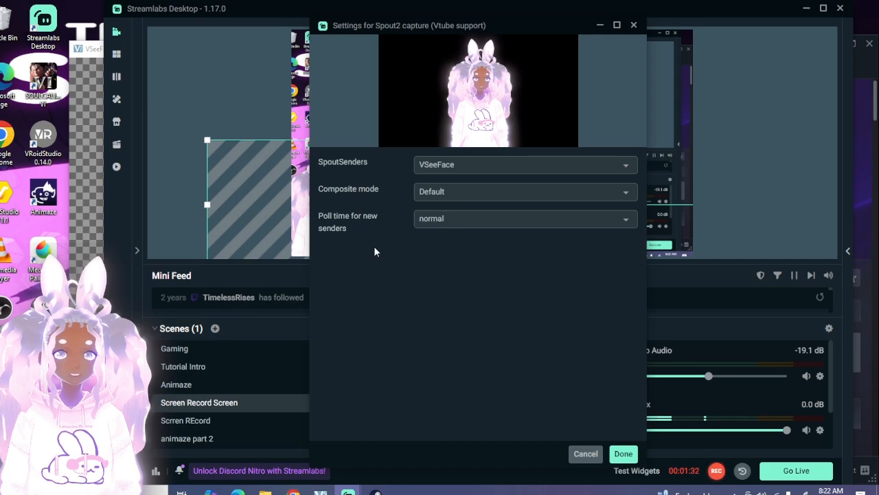
left_click(596, 454)
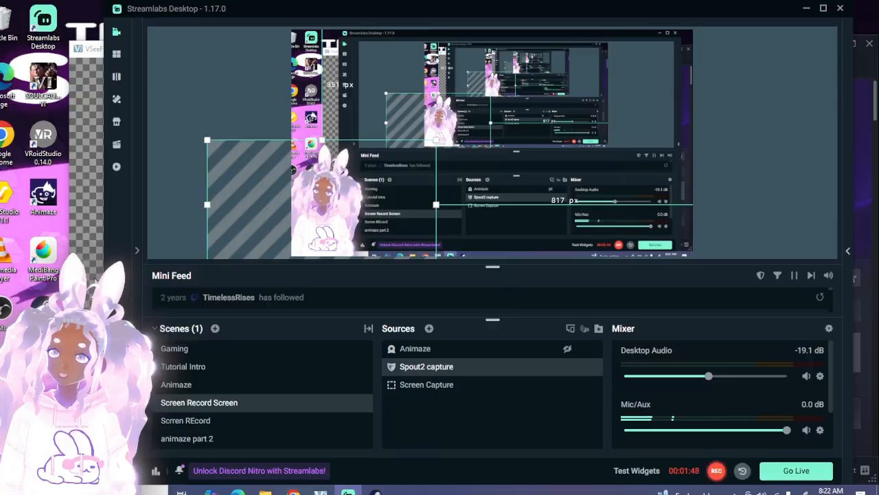
Switch to VSeeFace, show its interface controls and hide them again, and return to Streamlabs Desktop.
left_click(95, 281)
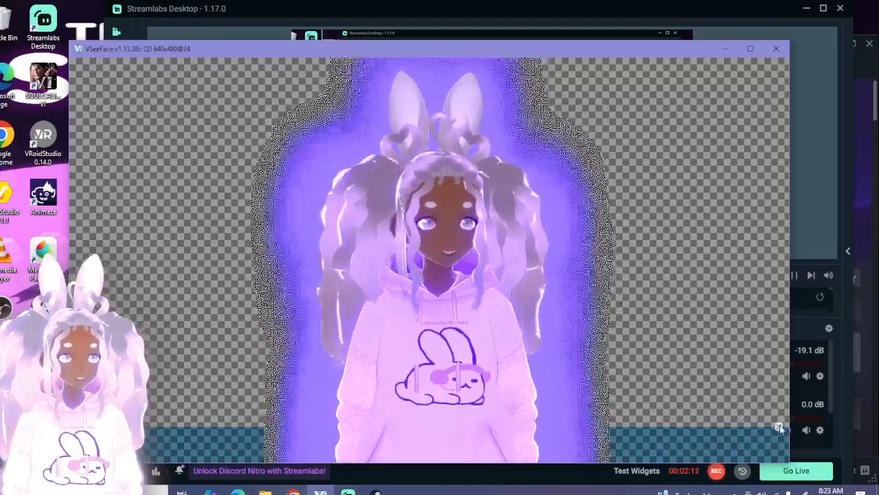
left_click(779, 427)
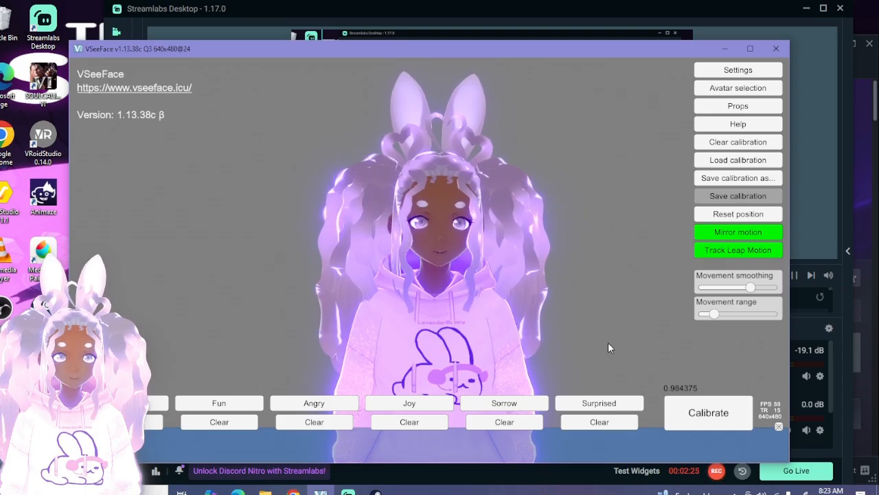
left_click(778, 426)
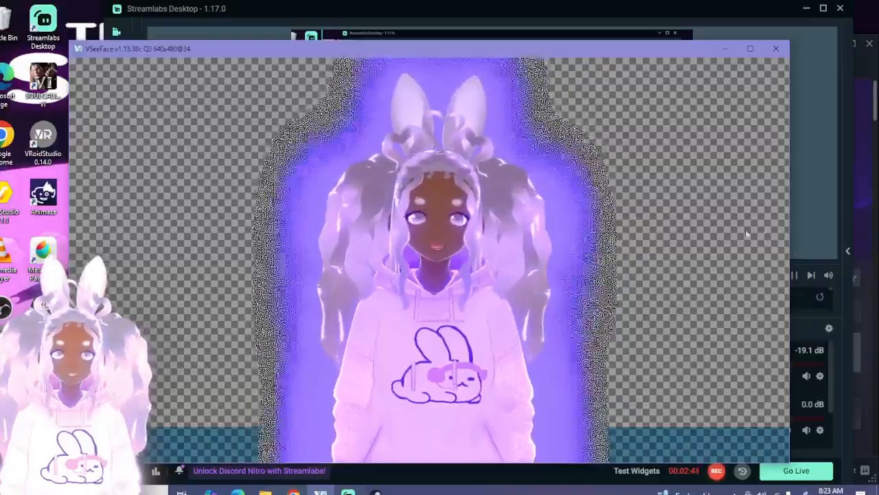
left_click(800, 221)
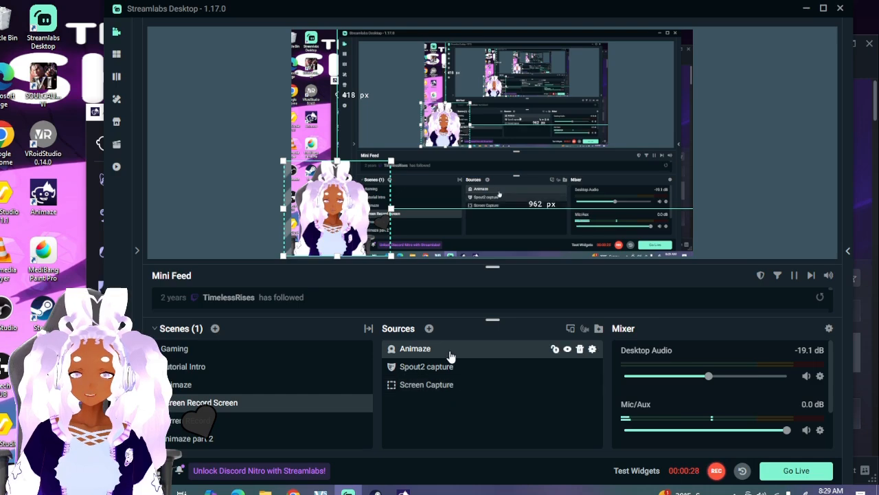
View the Video Capture Device description among the addable sources and close the source picker.
left_click(430, 329)
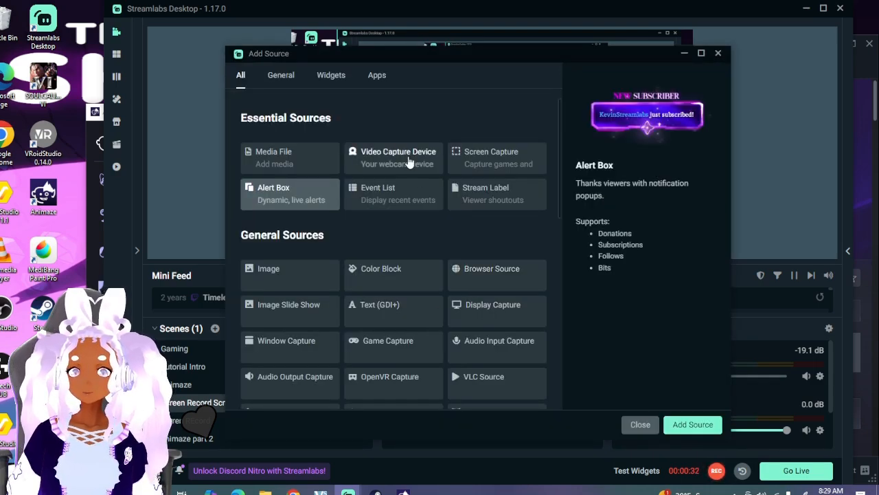
left_click(409, 162)
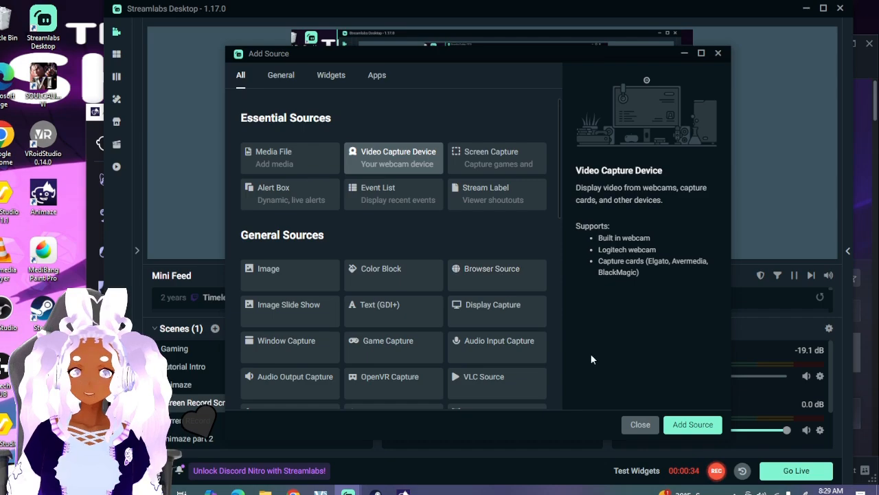
left_click(718, 54)
Open the Animaze source's settings, review its device, resolution, color and audio options, and close them.
right_click(505, 354)
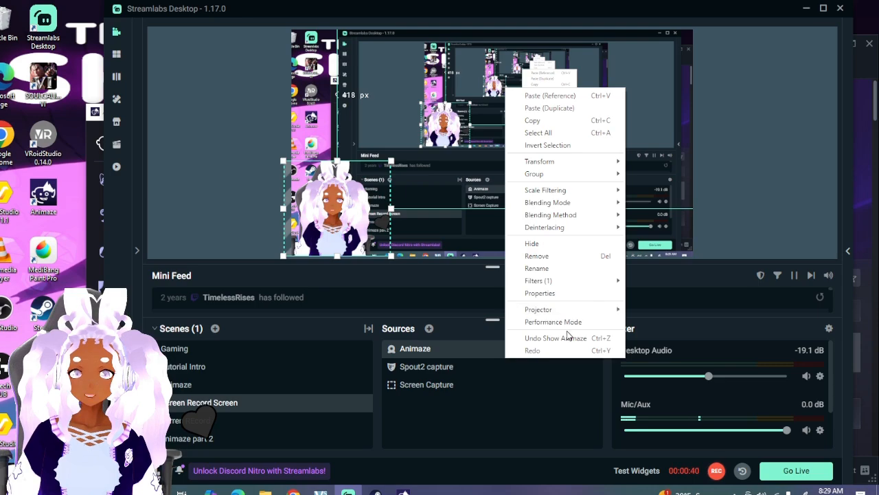
left_click(473, 343)
double_click(473, 348)
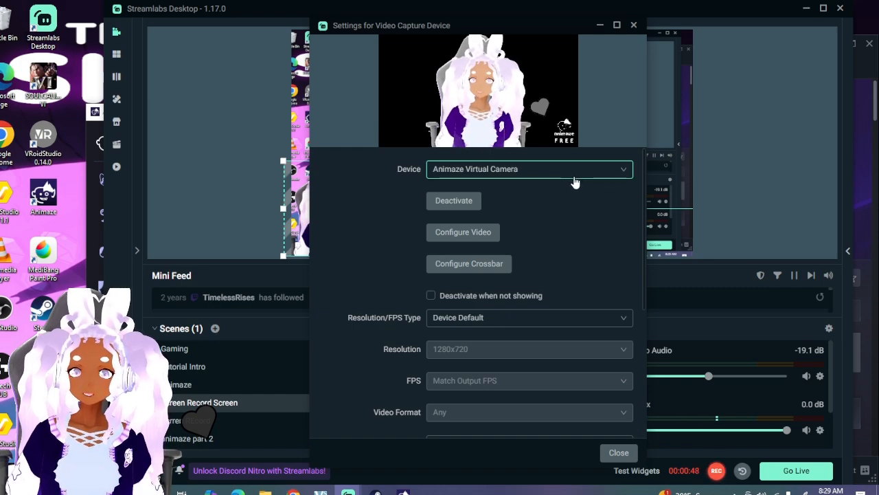
scroll(556, 278, "down", 2)
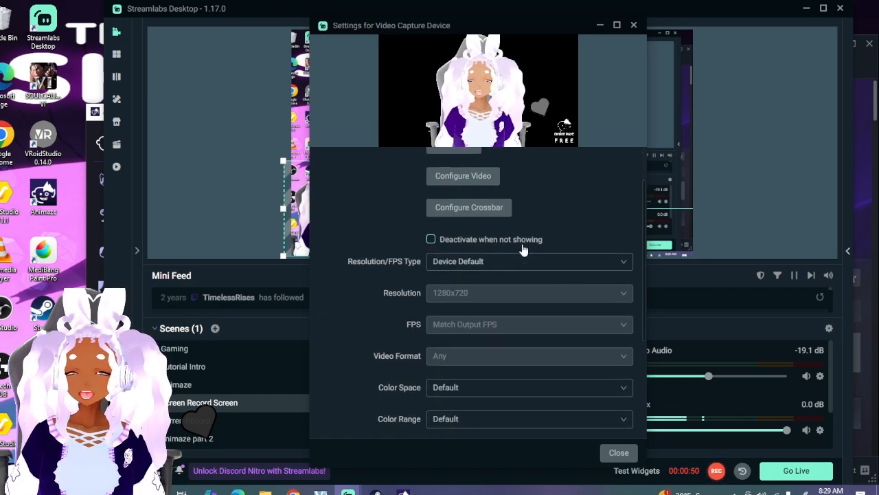
scroll(515, 272, "down", 8)
scroll(516, 275, "up", 6)
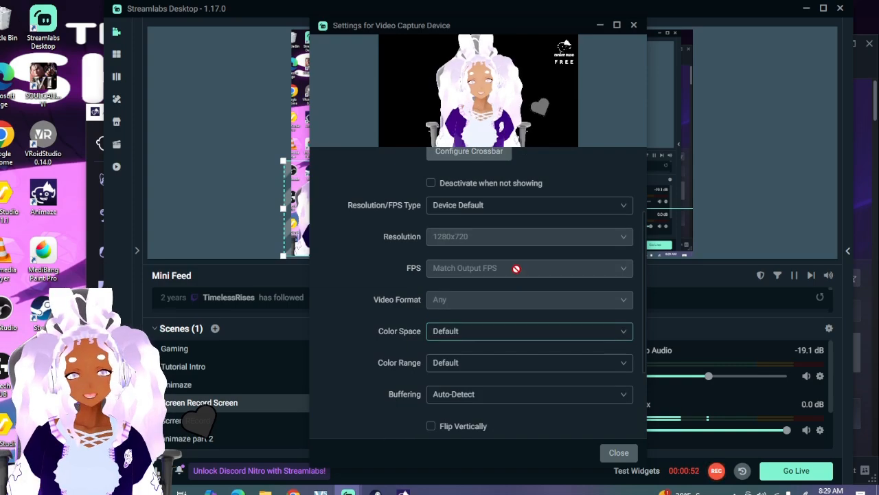
scroll(532, 221, "down", 4)
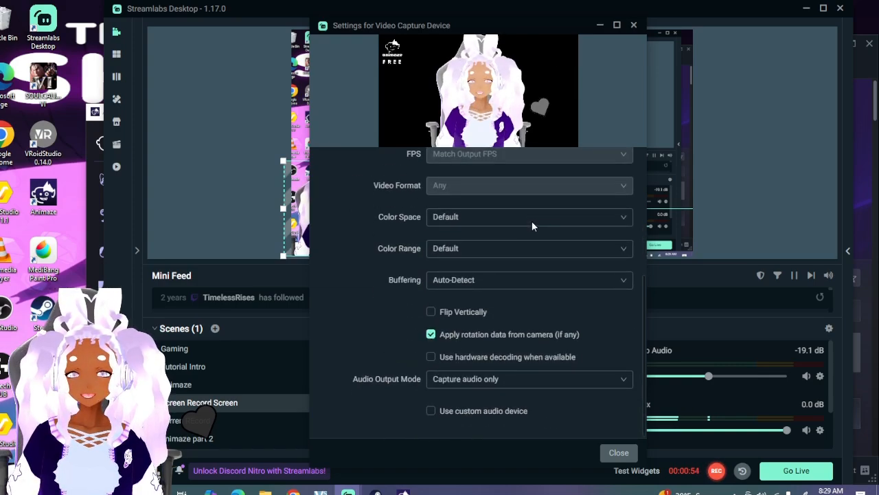
left_click(619, 453)
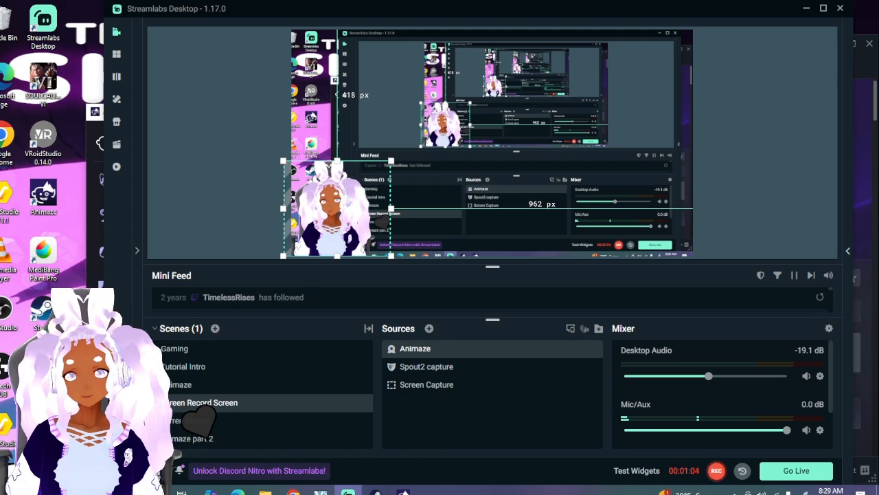
Switch to AnimazeDesktop and move its window slightly higher on the desktop.
mouse_move(404, 490)
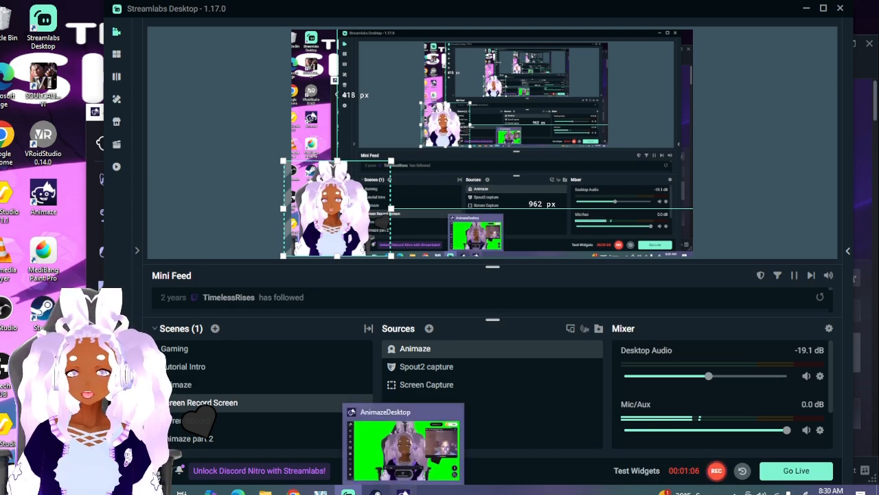
left_click(404, 447)
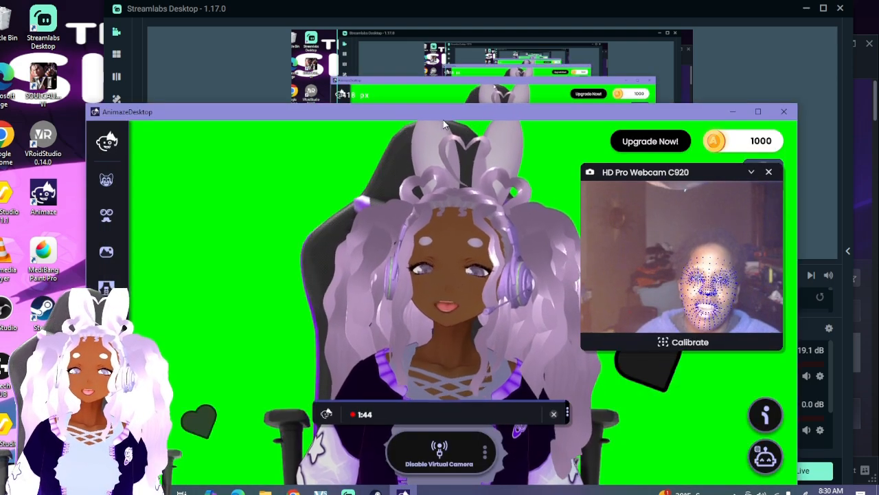
left_click_drag(443, 110, 447, 76)
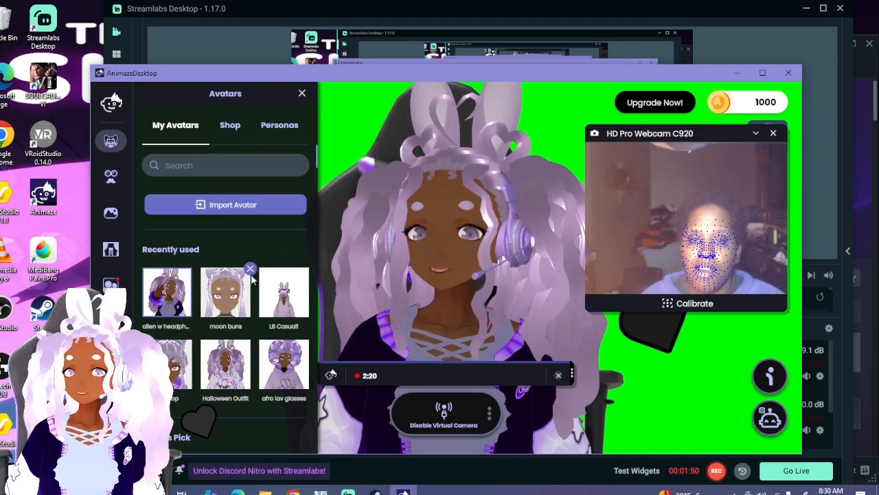
Browse the My Avatars collection, covering the recently used, Editor's Pick, Under the Sea and imported avatars.
scroll(294, 269, "down", 3)
scroll(294, 269, "up", 1)
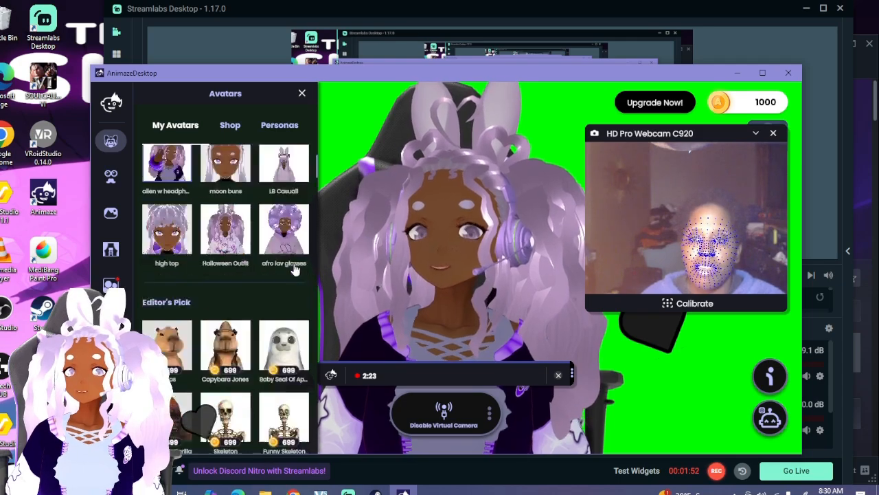
scroll(294, 269, "up", 1)
scroll(294, 270, "down", 4)
scroll(274, 268, "down", 10)
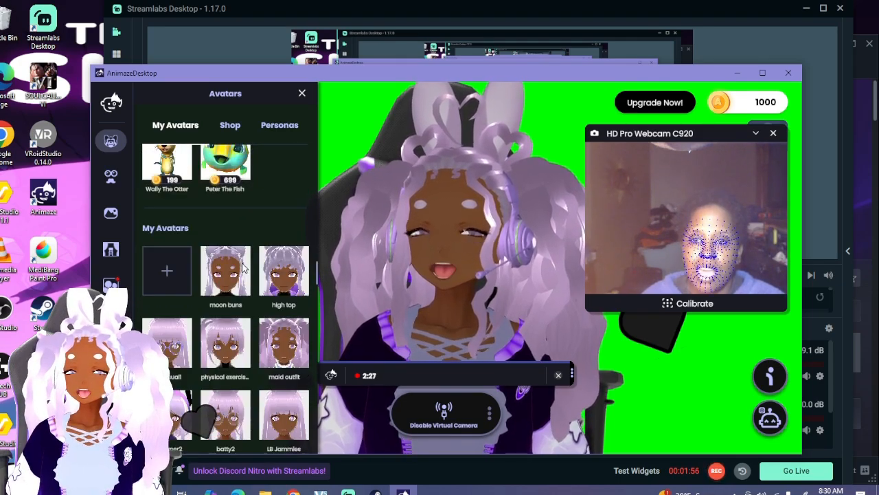
scroll(240, 266, "down", 1)
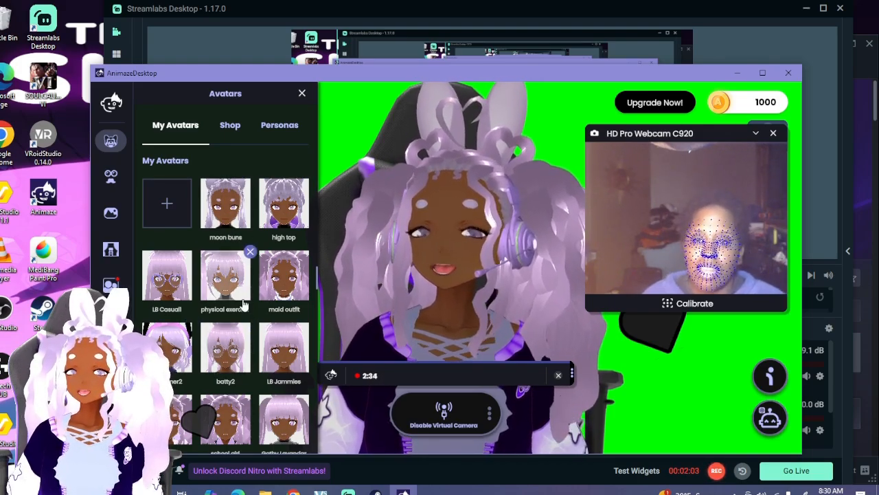
scroll(236, 302, "up", 1)
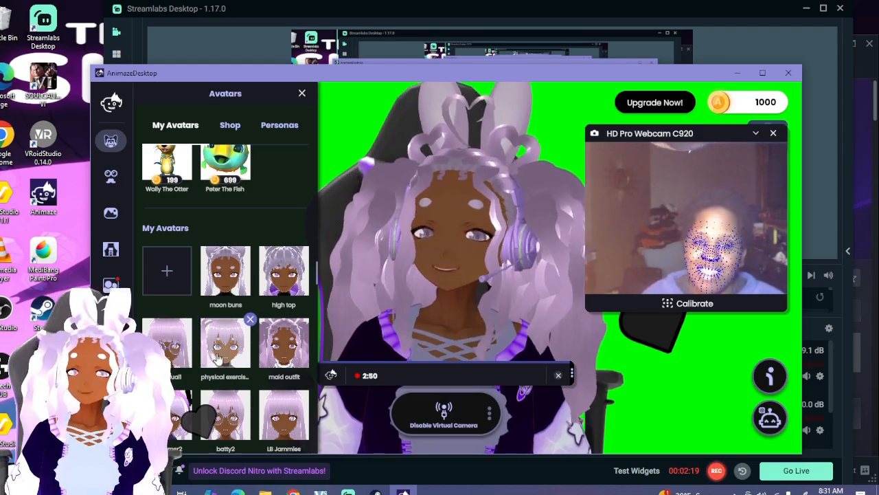
scroll(261, 240, "up", 5)
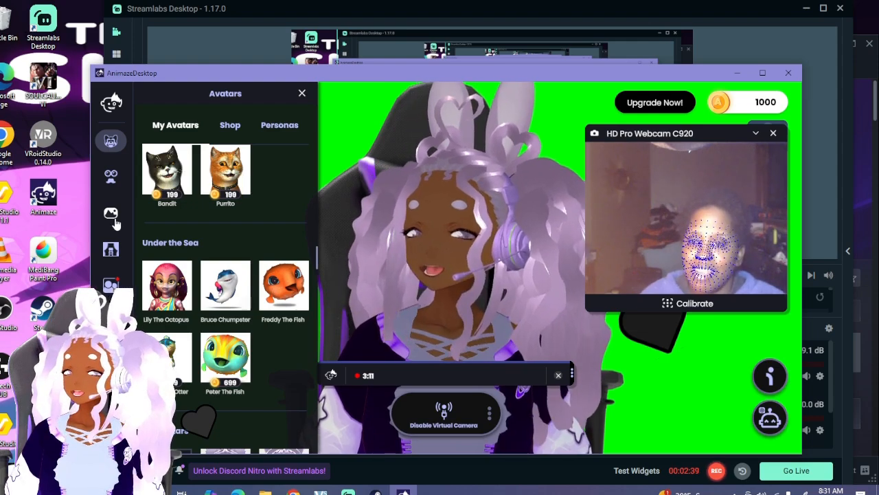
View the green screen choices in Animaze's My Backgrounds collection and return to Streamlabs Desktop.
left_click(112, 218)
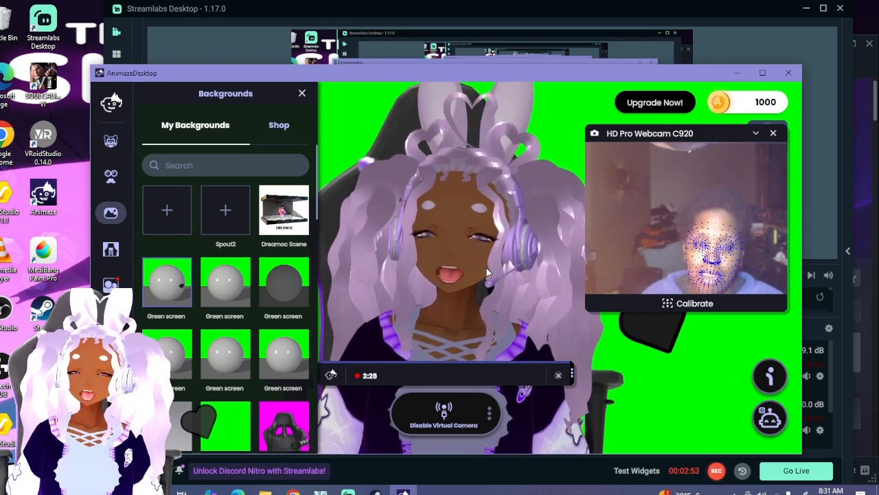
mouse_move(309, 305)
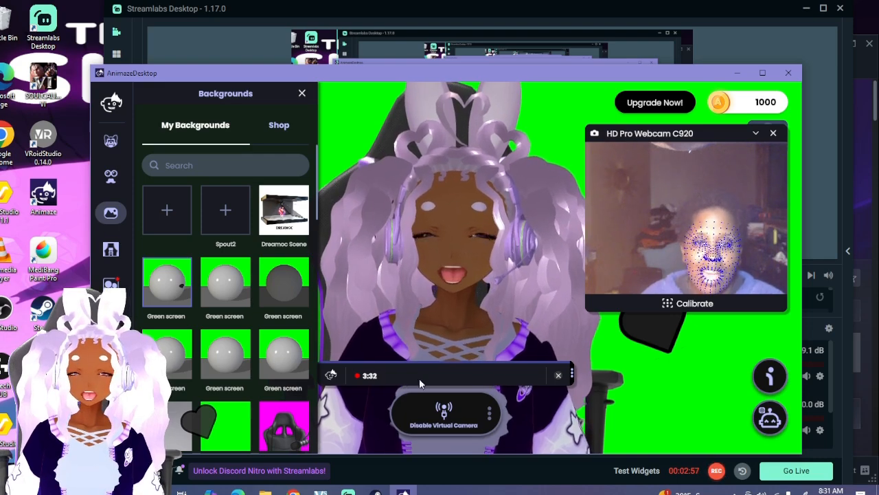
mouse_move(349, 492)
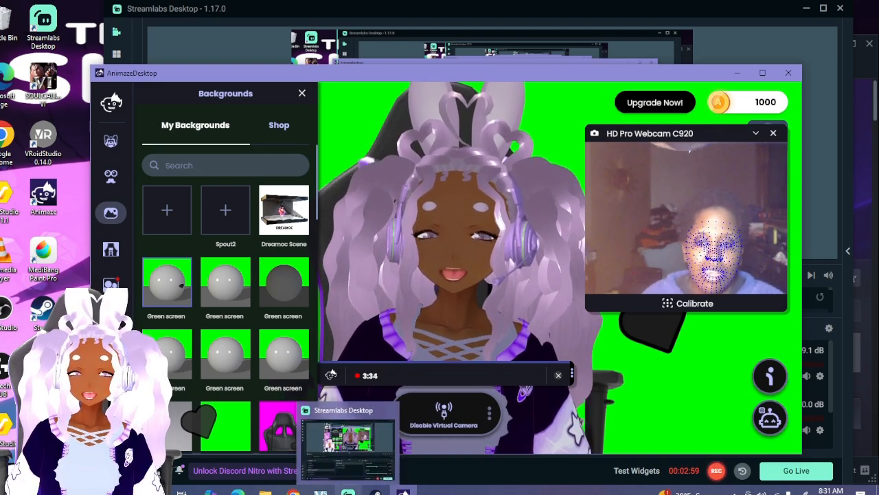
left_click(354, 443)
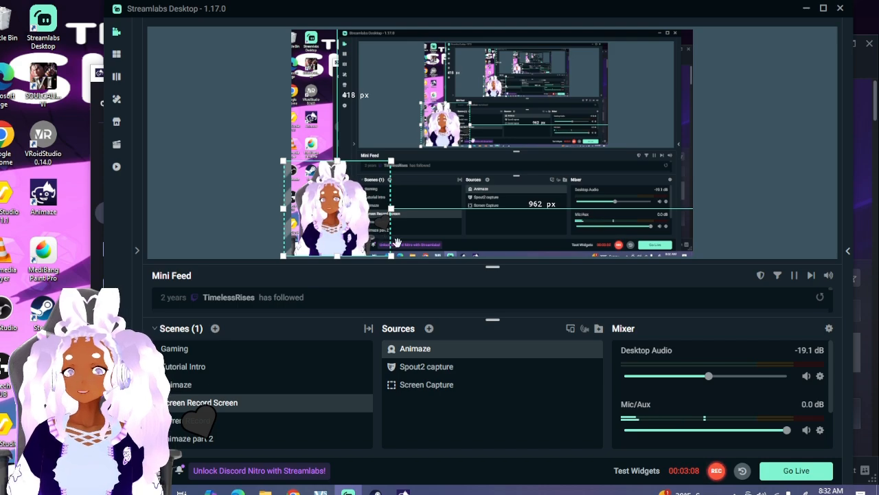
Review the Animaze source's video capture settings and its preview with the Animaze watermark, then close the settings.
double_click(487, 357)
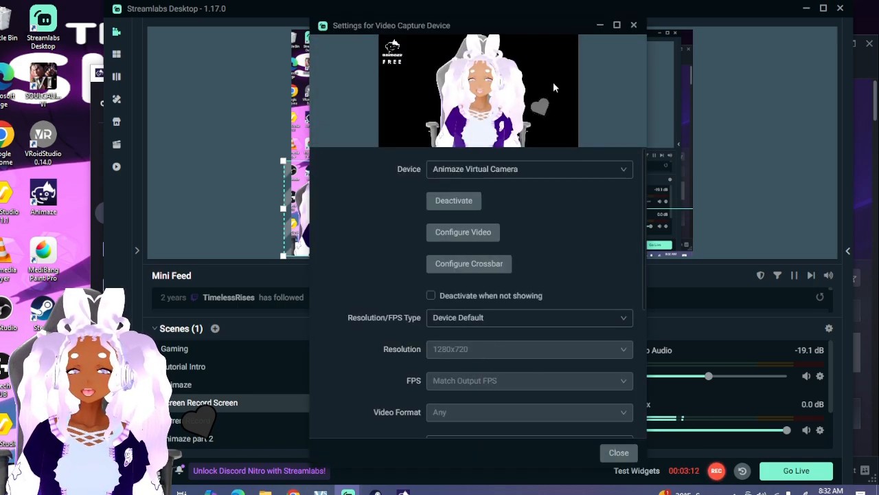
left_click(634, 26)
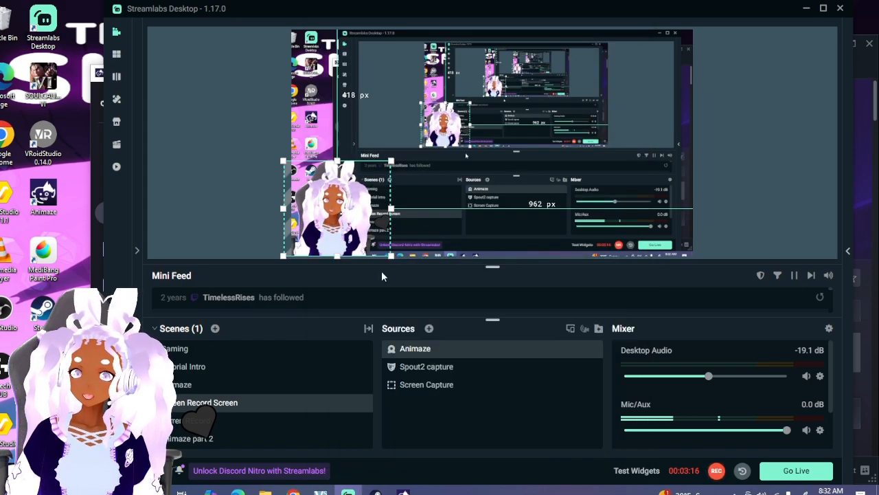
double_click(467, 354)
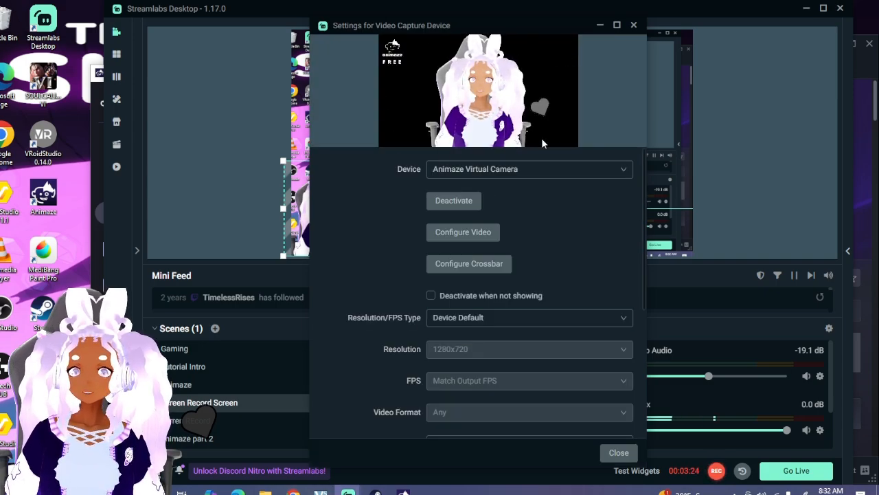
left_click(633, 25)
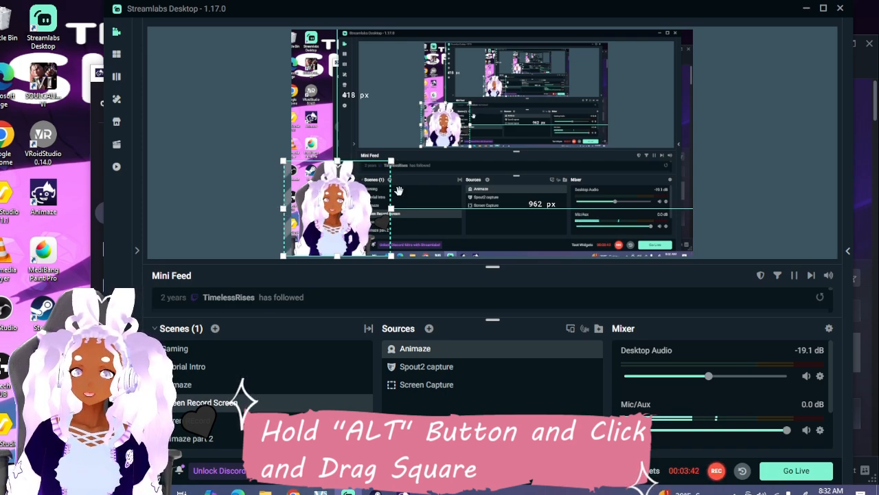
Select the Animaze source in the preview and crop its right side to about 1015 px from the canvas edge, cutting off the floating heart.
mouse_move(391, 211)
left_mouse_down()
mouse_move(377, 212)
mouse_move(390, 213)
left_mouse_up()
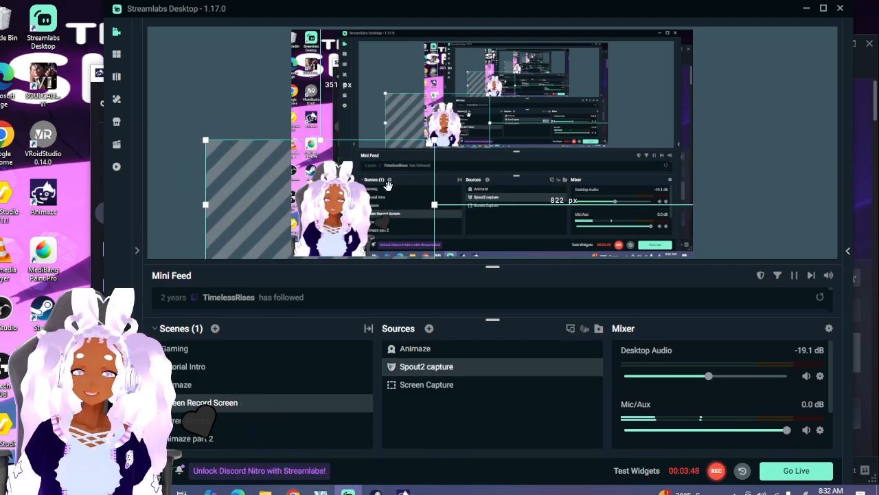
left_click(351, 219)
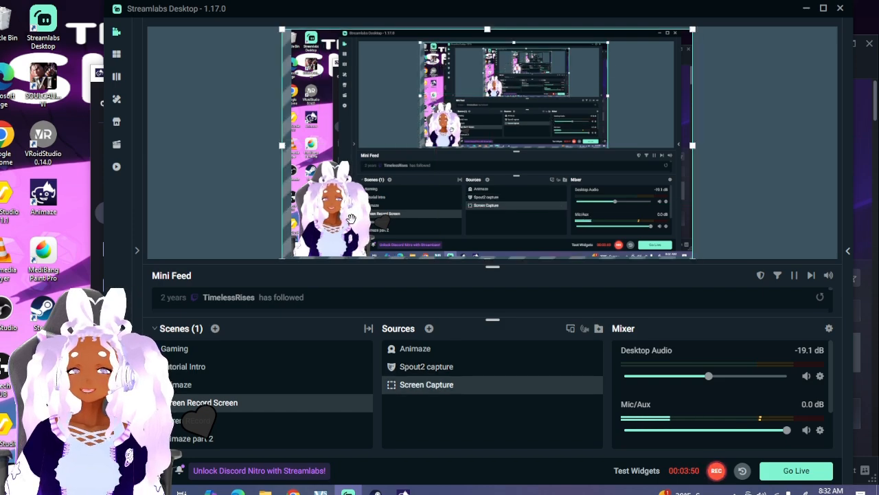
left_click(325, 219)
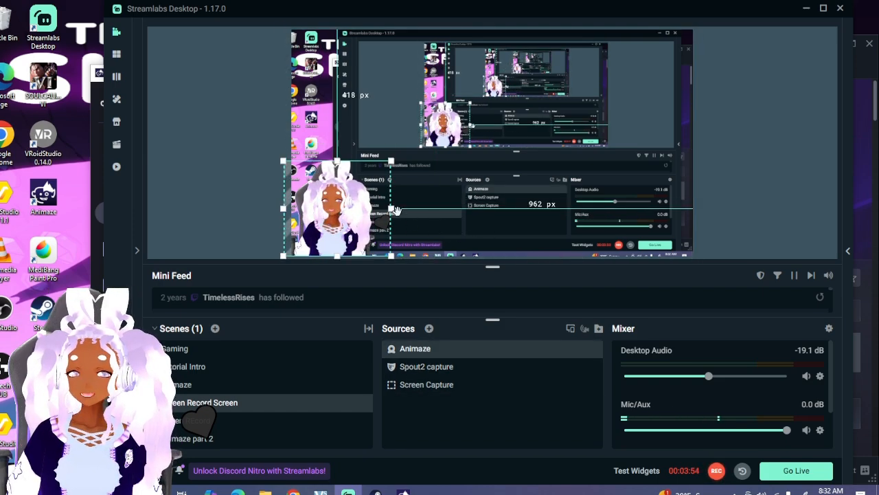
left_click_drag(392, 209, 373, 209)
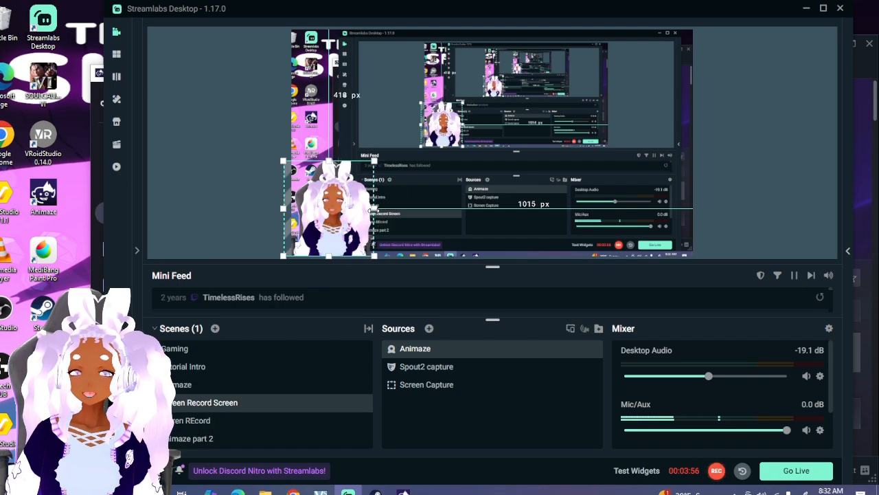